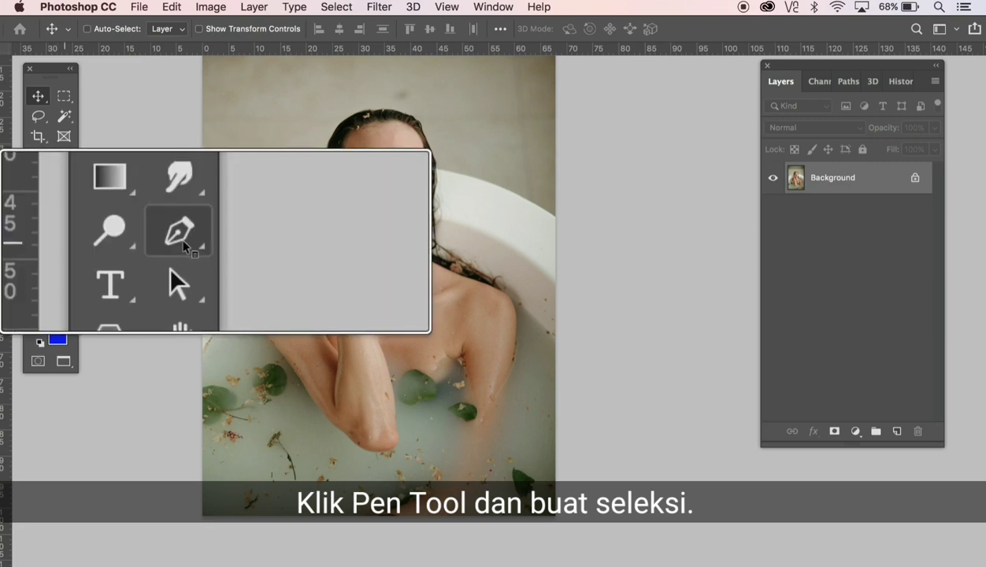
Use the Pen Tool to draw a closed four-point path around the lower photo, with a diagonal top edge
click(64, 239)
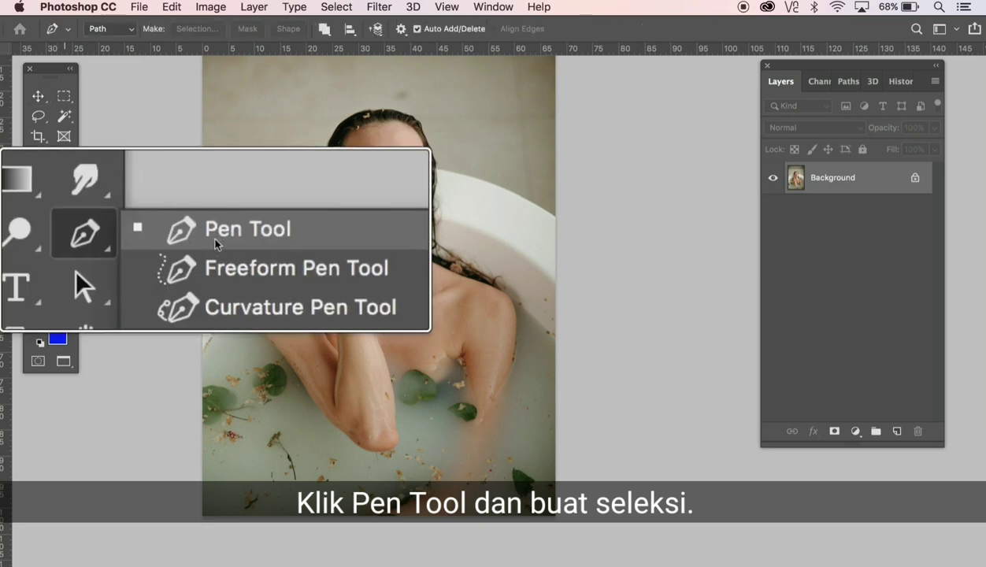
click(115, 239)
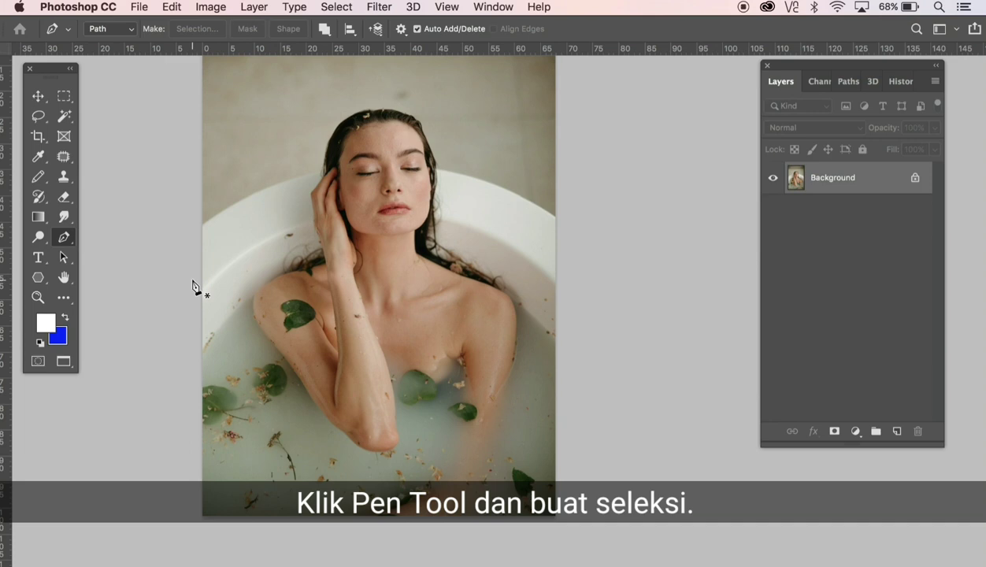
click(190, 281)
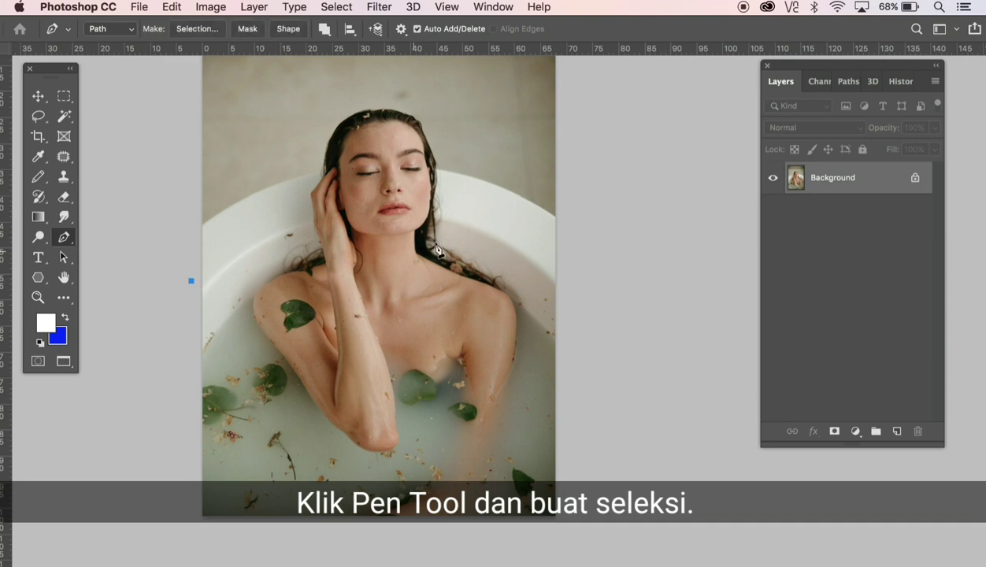
click(572, 169)
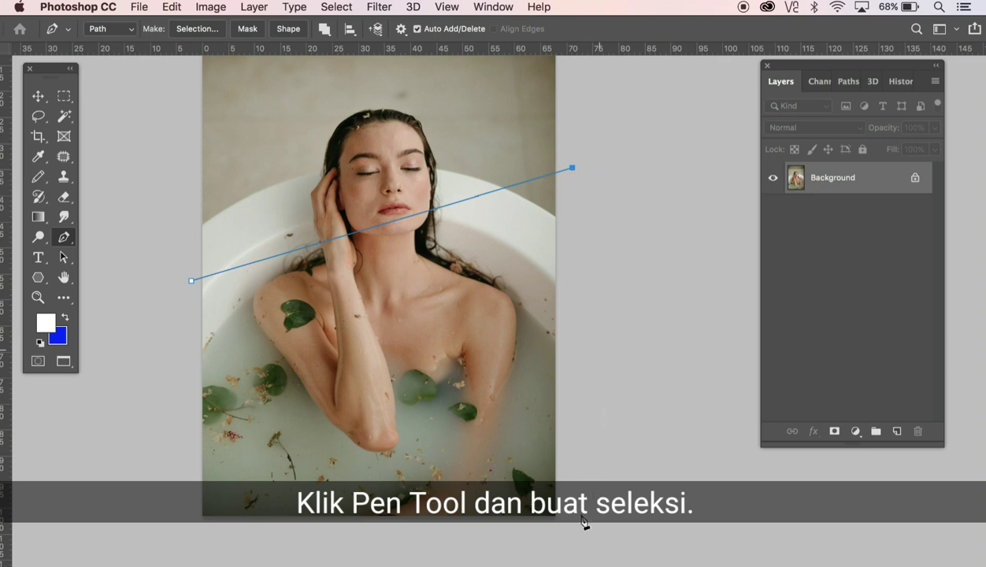
click(575, 542)
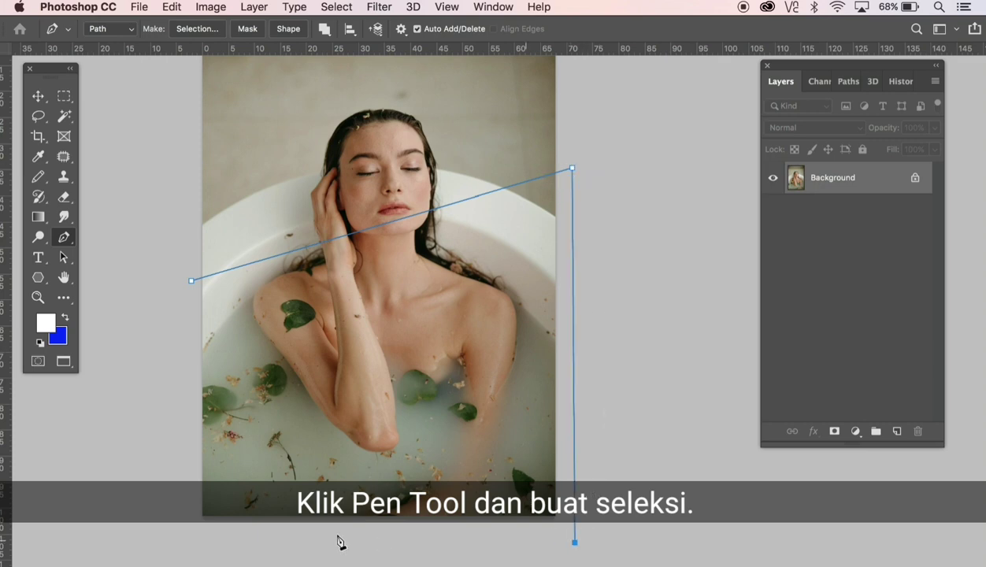
click(168, 527)
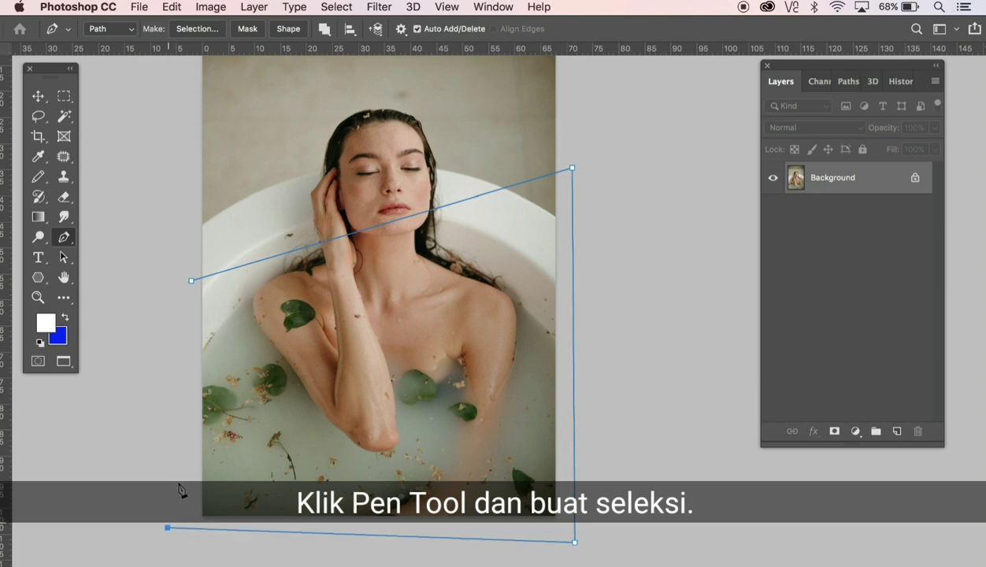
click(191, 281)
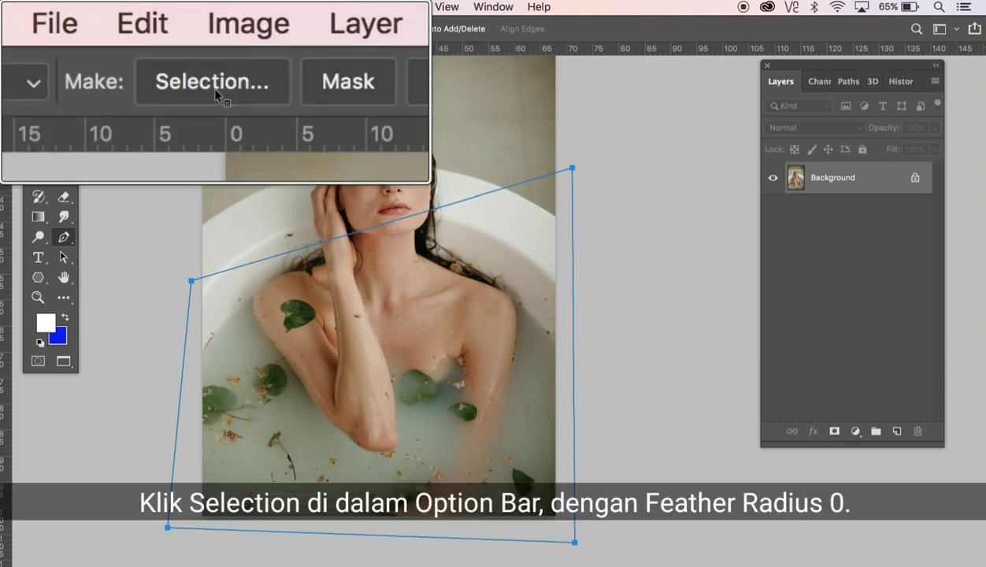
Convert the path to a selection with 0 feather radius and add an empty Layer 1
click(196, 30)
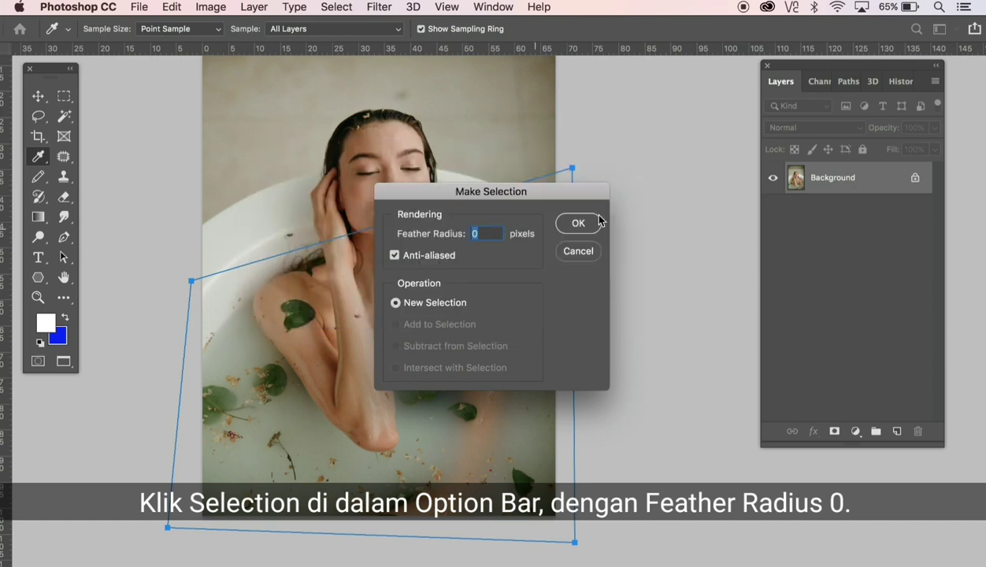
click(581, 223)
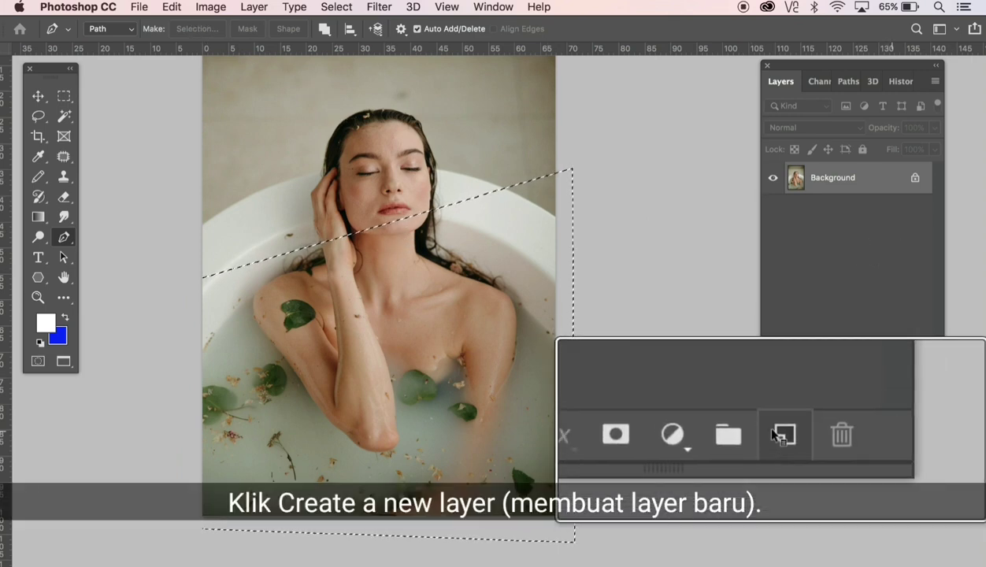
click(897, 432)
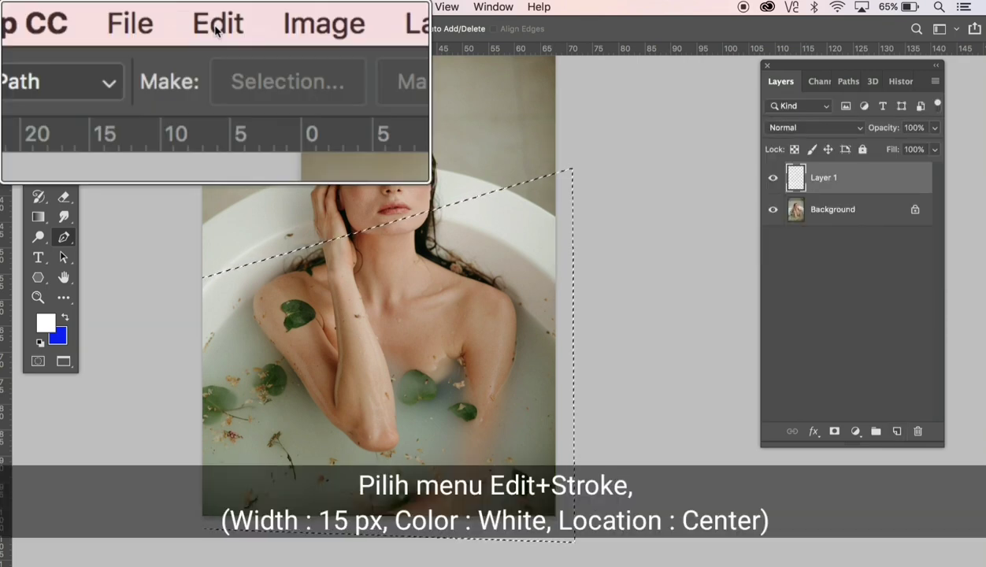
Stroke the selection on Layer 1 with a 15 px white centred line, then deselect
click(172, 8)
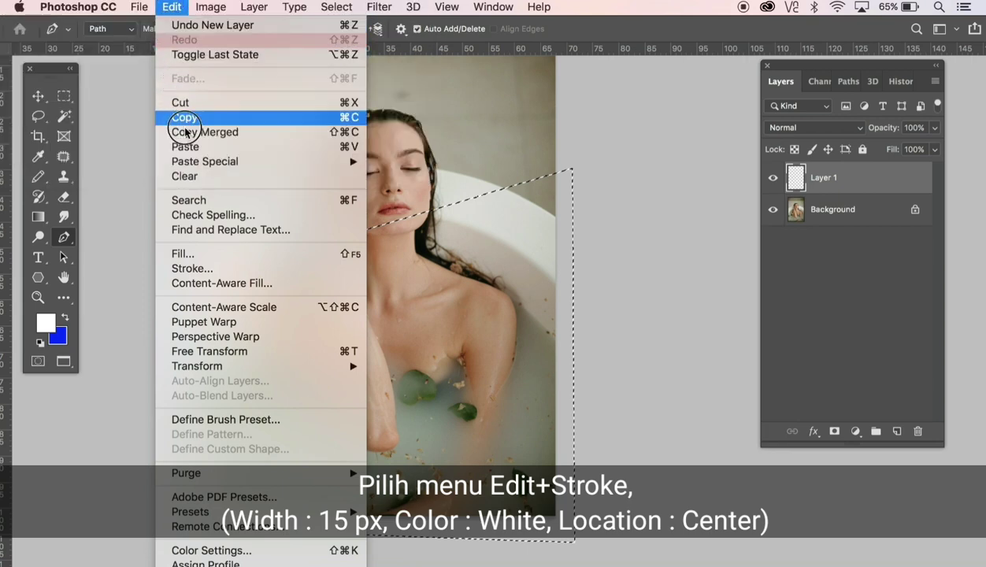
click(201, 268)
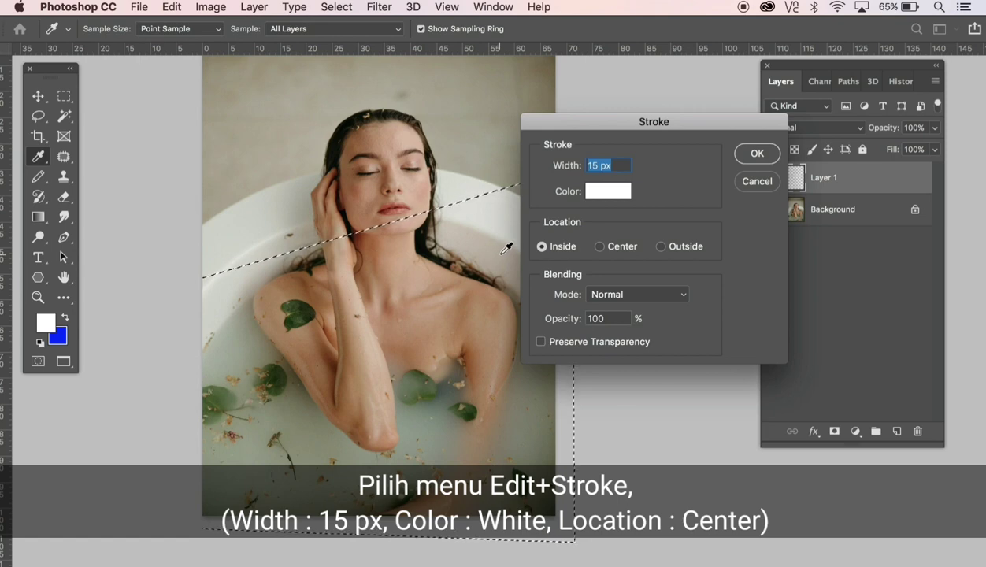
click(602, 247)
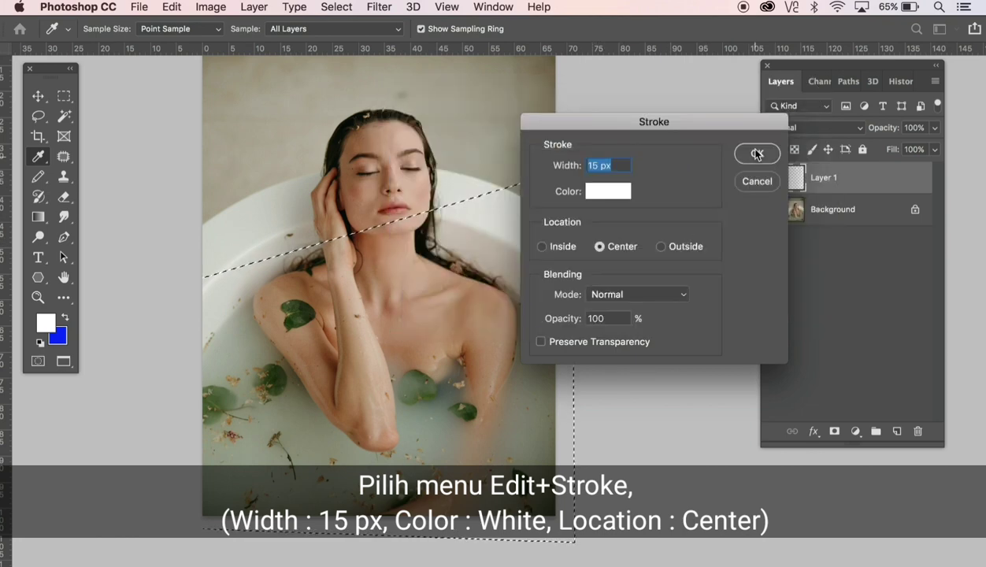
click(755, 154)
key(p)
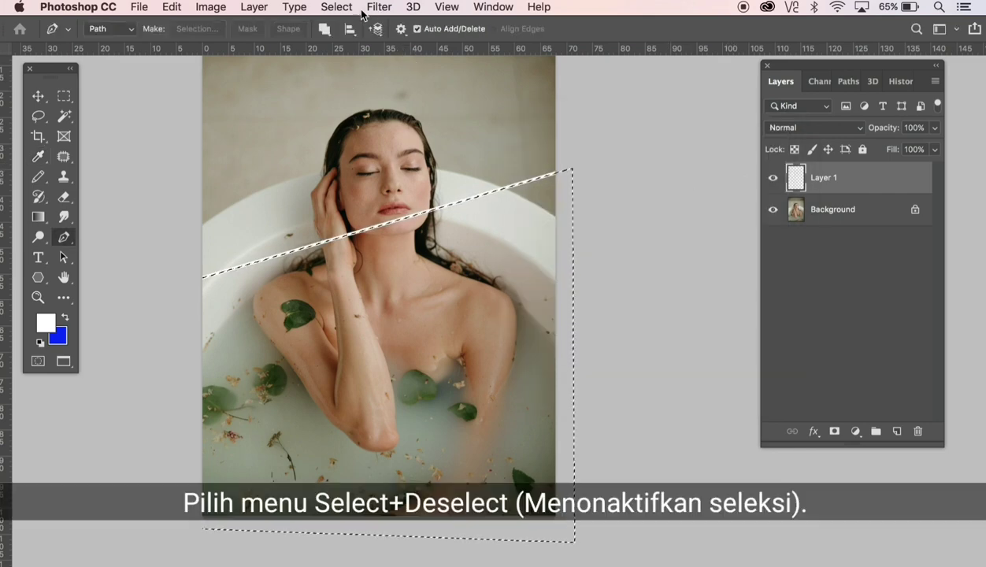
click(335, 8)
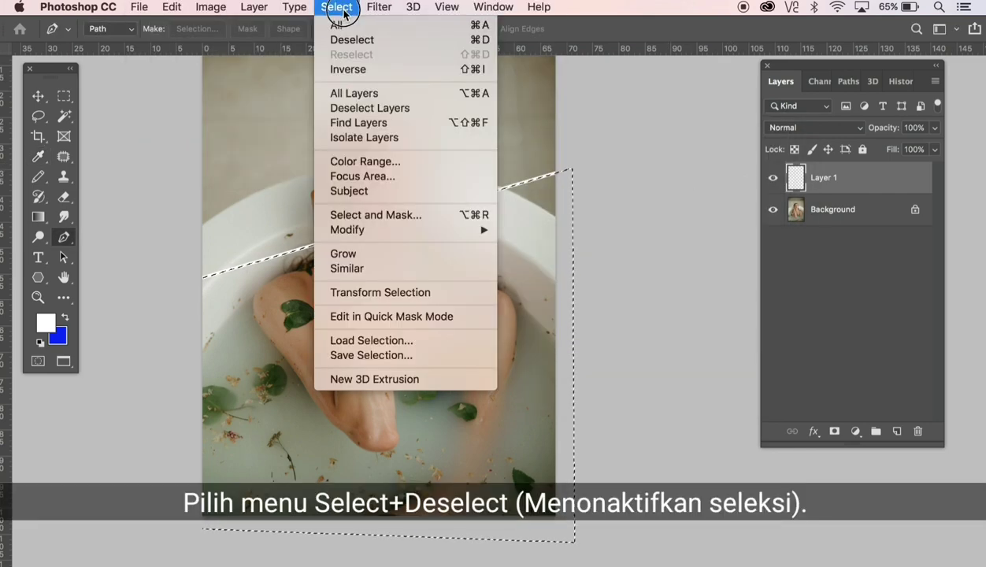
click(346, 37)
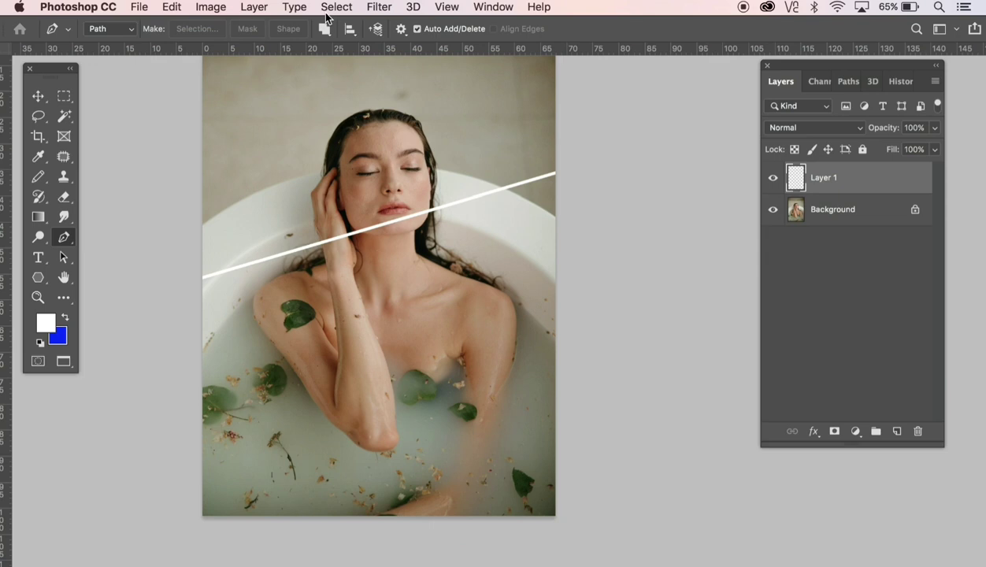
Add a Gradient Overlay effect to Layer 1 and open its gradient editor
click(253, 8)
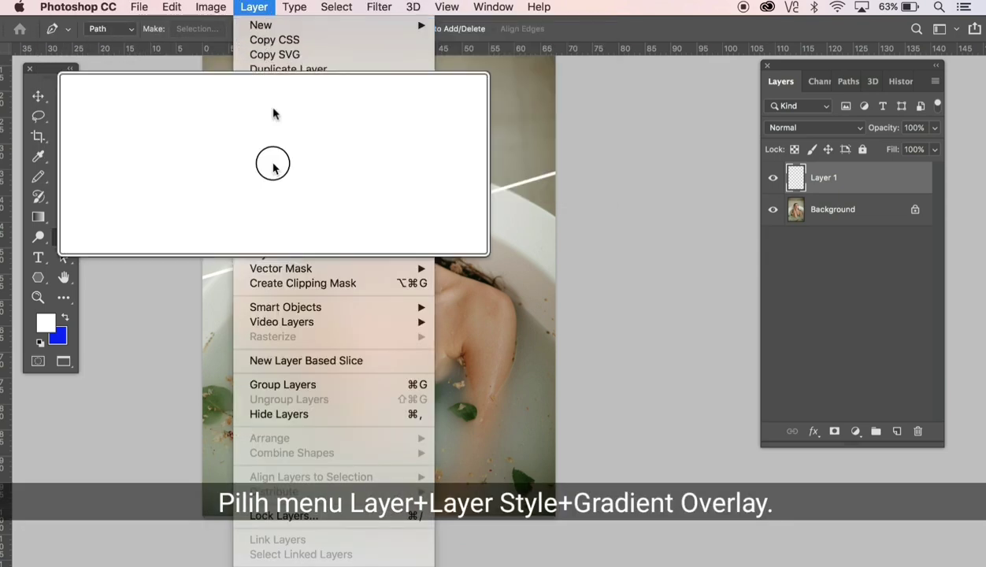
mouse_move(277, 162)
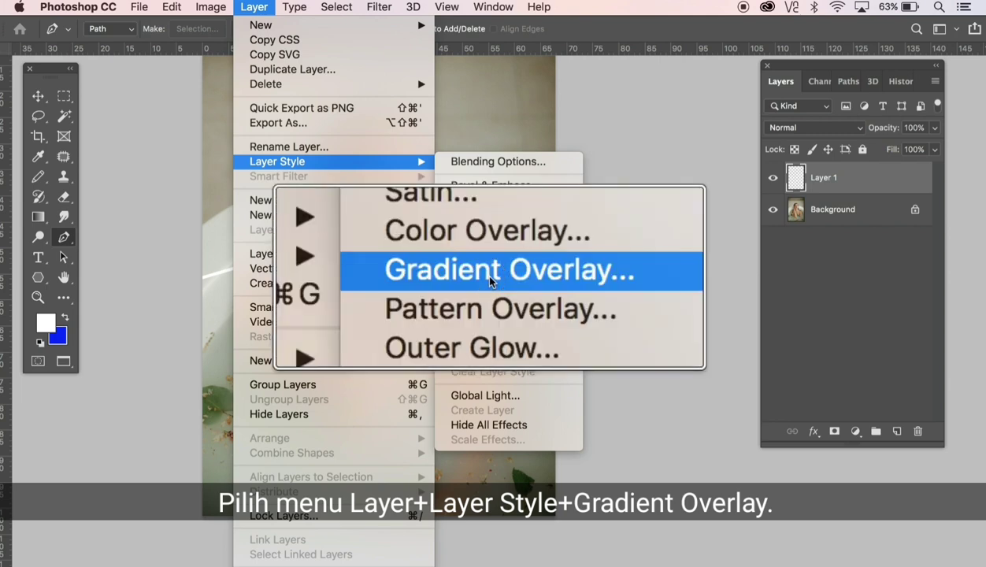
click(489, 275)
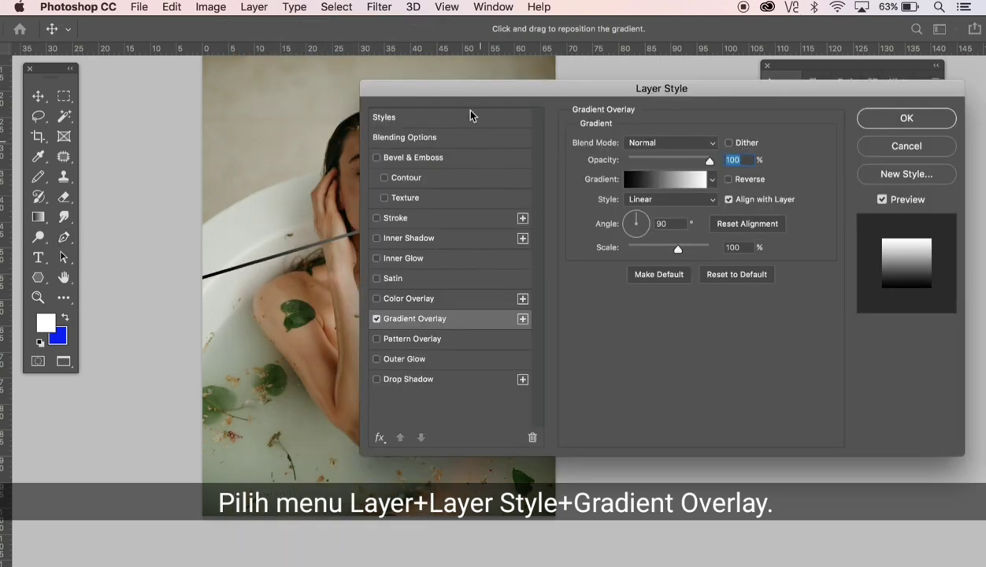
drag(469, 92, 471, 233)
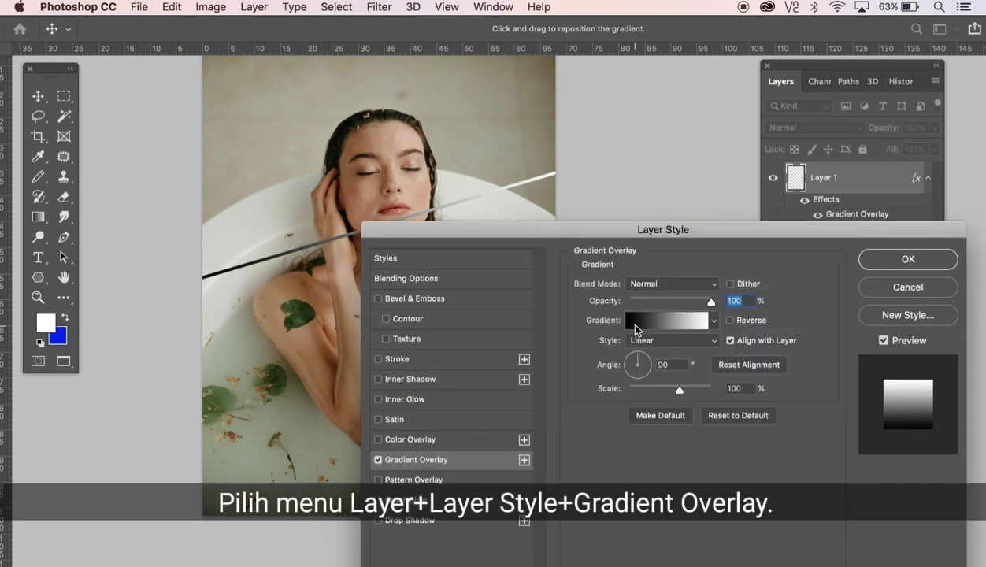
click(636, 331)
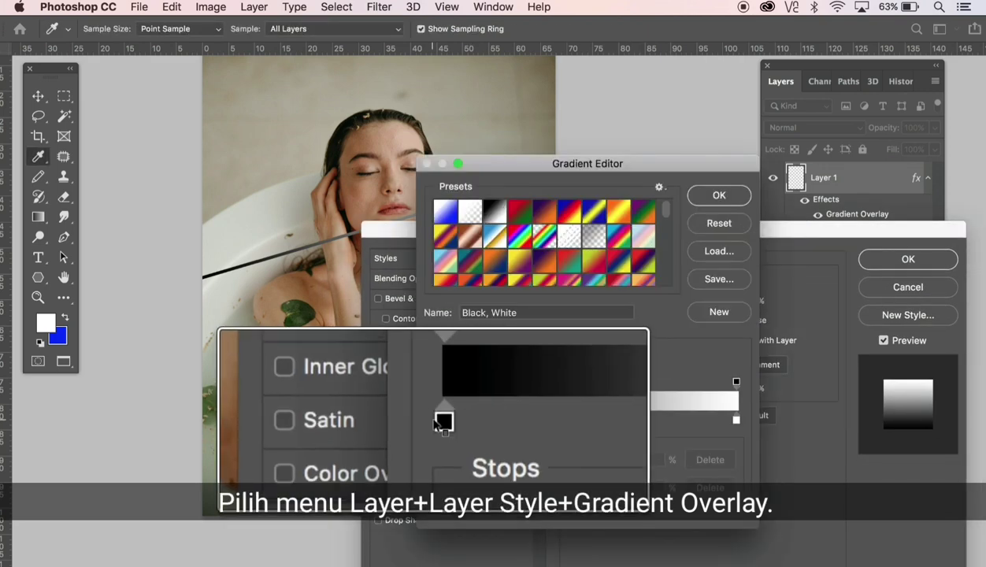
Set the gradient's left stop to dark grey 58585a, giving a dark-grey-to-white gradient
click(437, 420)
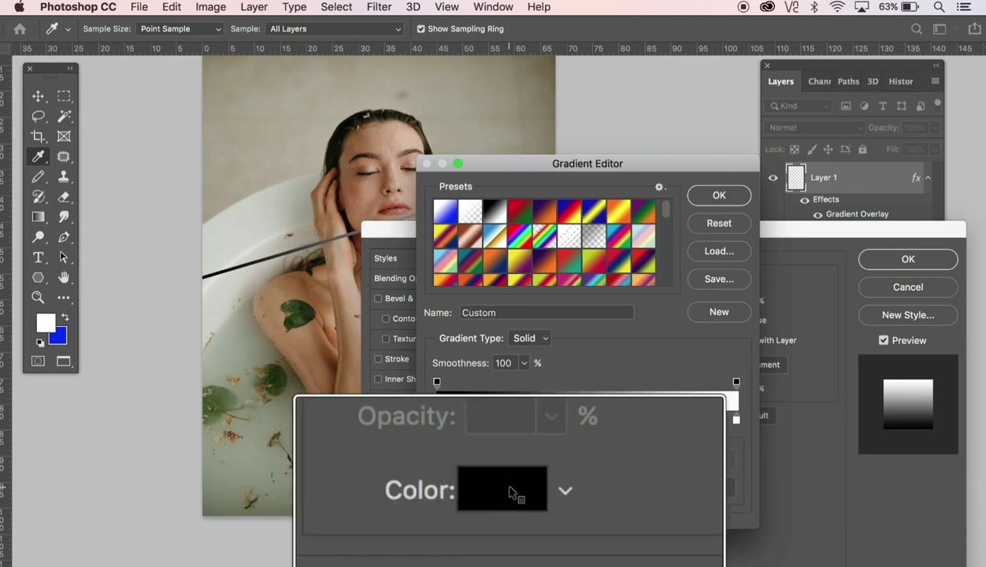
click(506, 488)
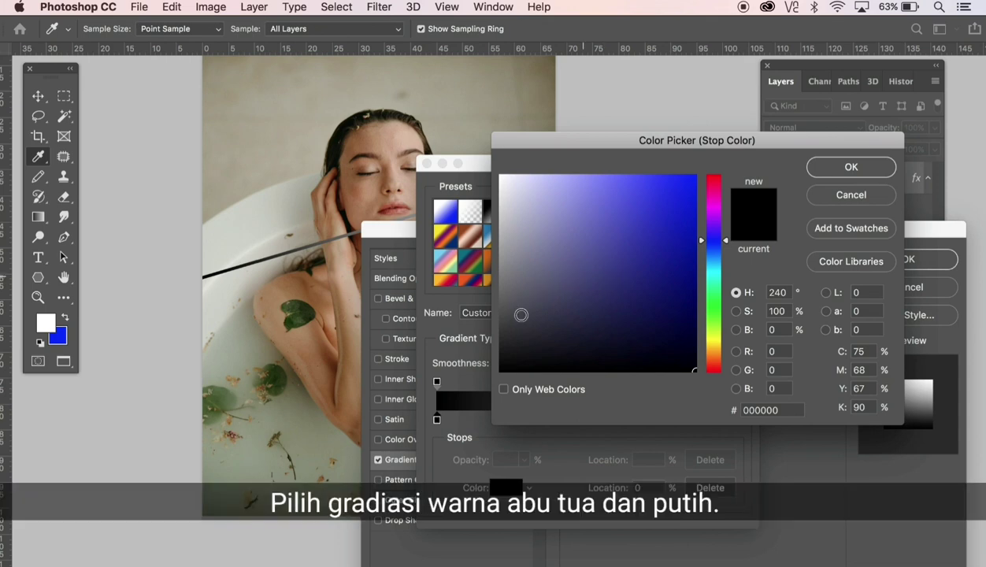
click(503, 311)
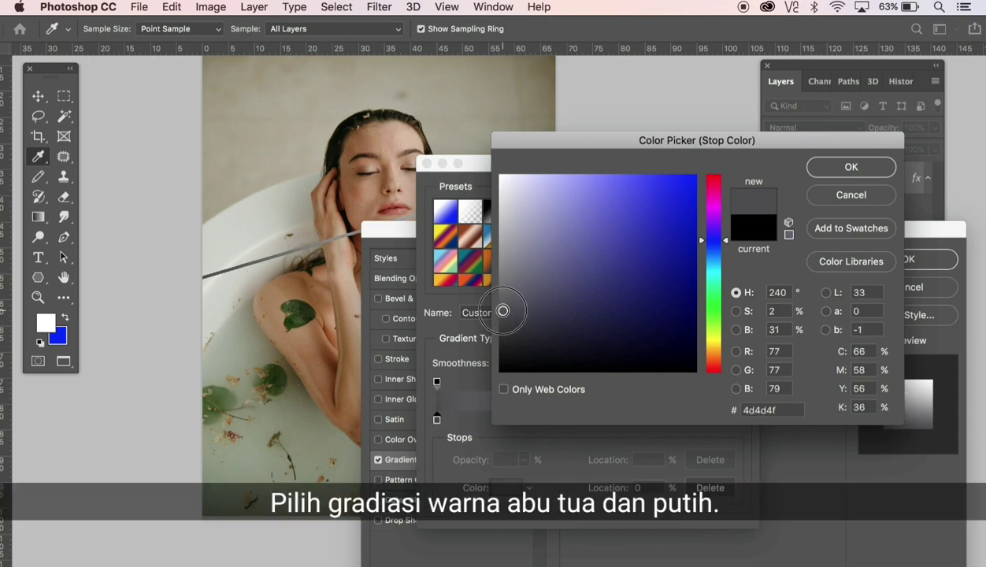
click(501, 305)
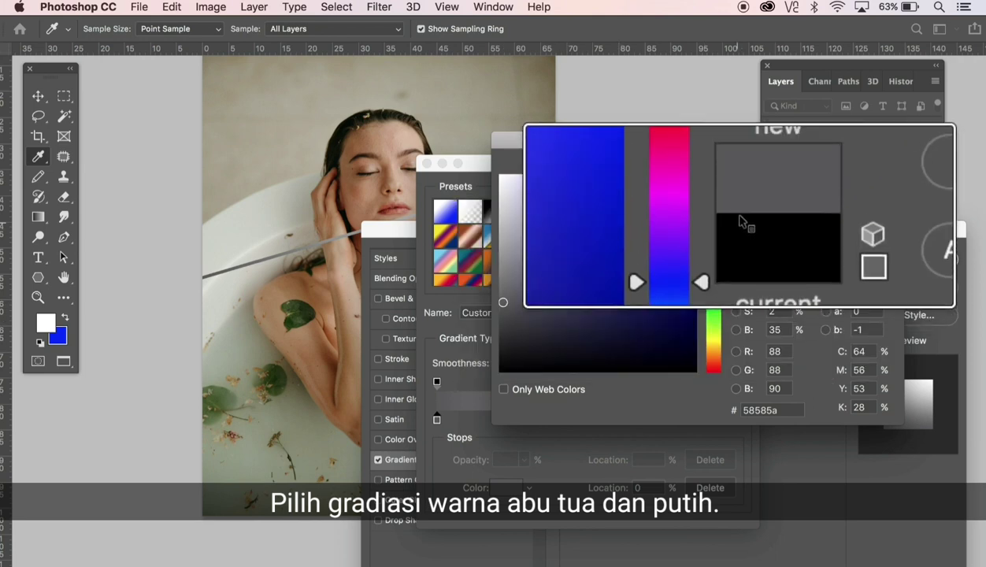
key(alt)
click(847, 167)
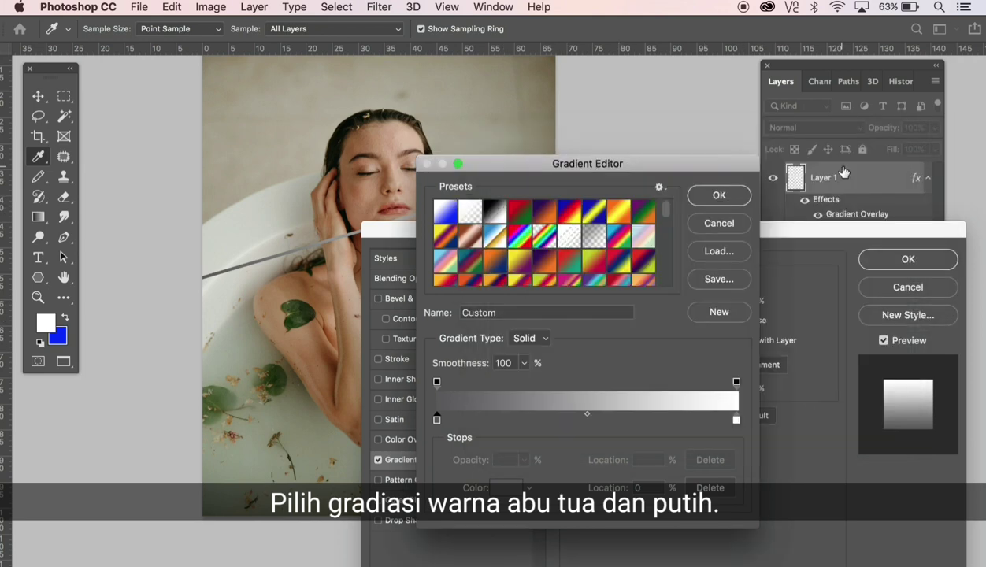
click(722, 196)
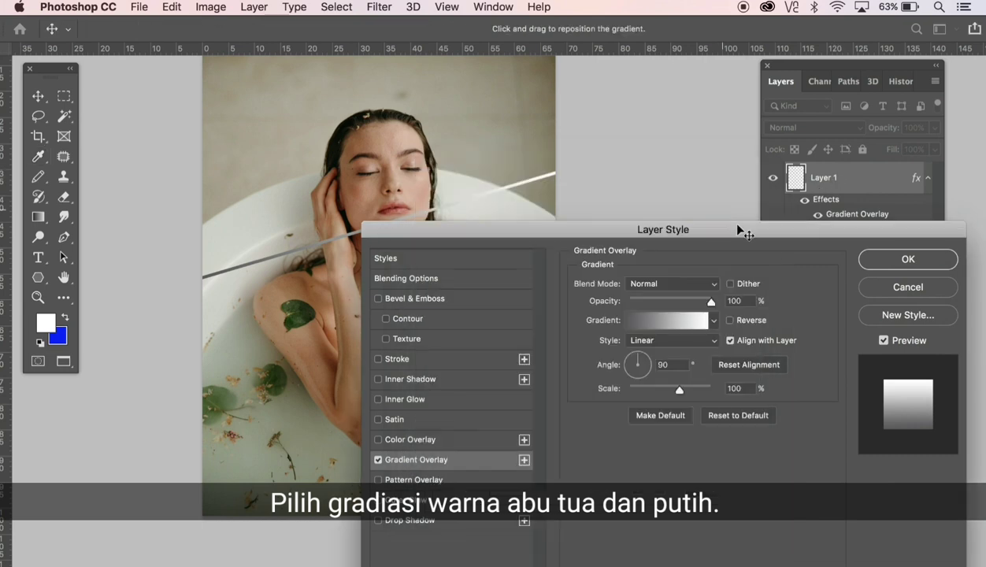
Apply the gradient overlay, then Magic Wand-select the area below the diagonal line
click(888, 262)
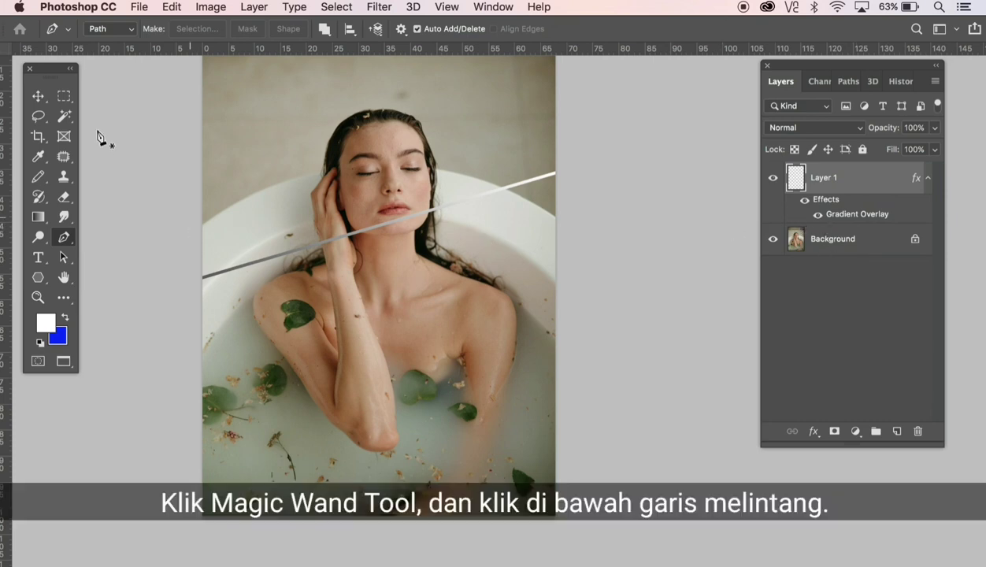
drag(64, 118, 217, 132)
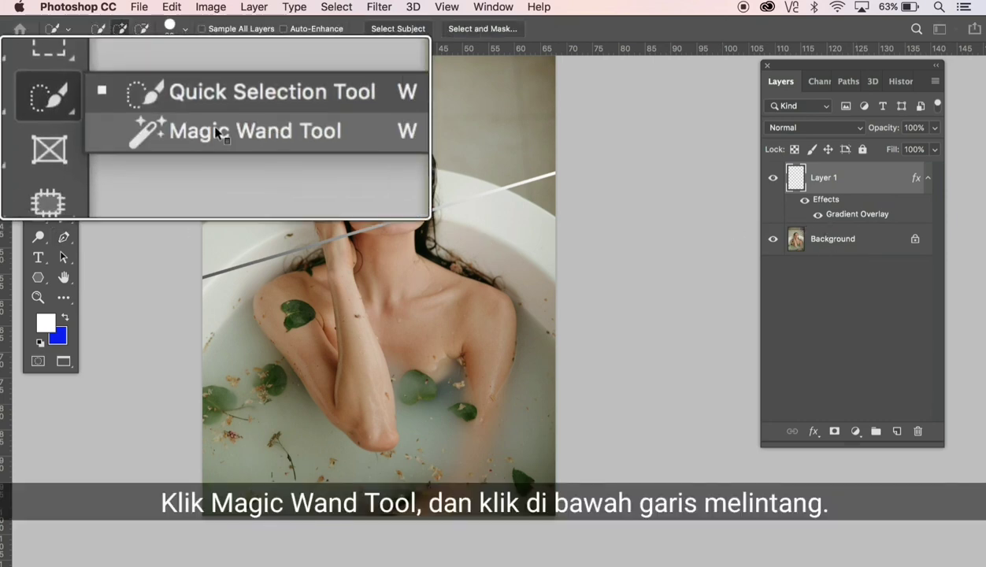
click(132, 131)
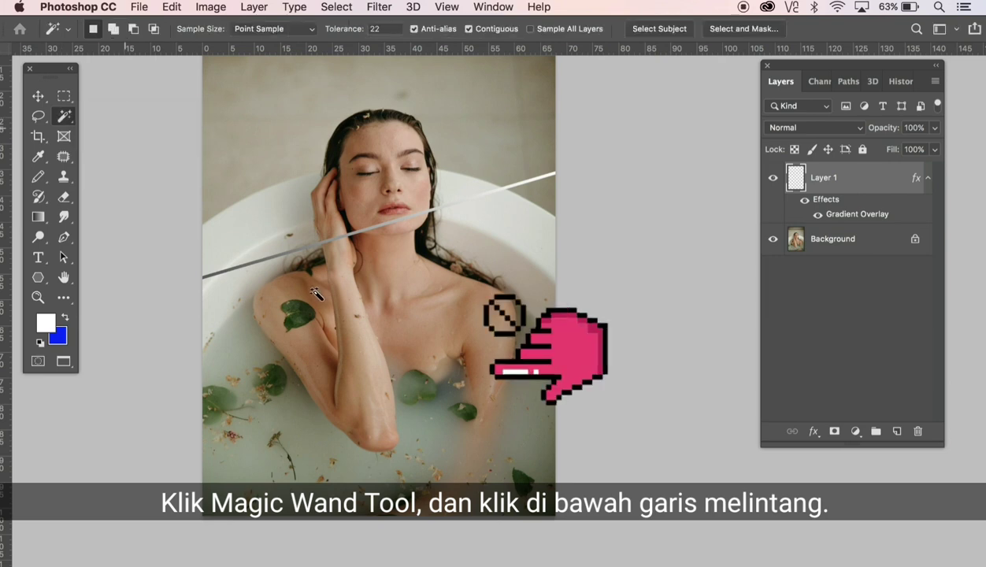
click(357, 340)
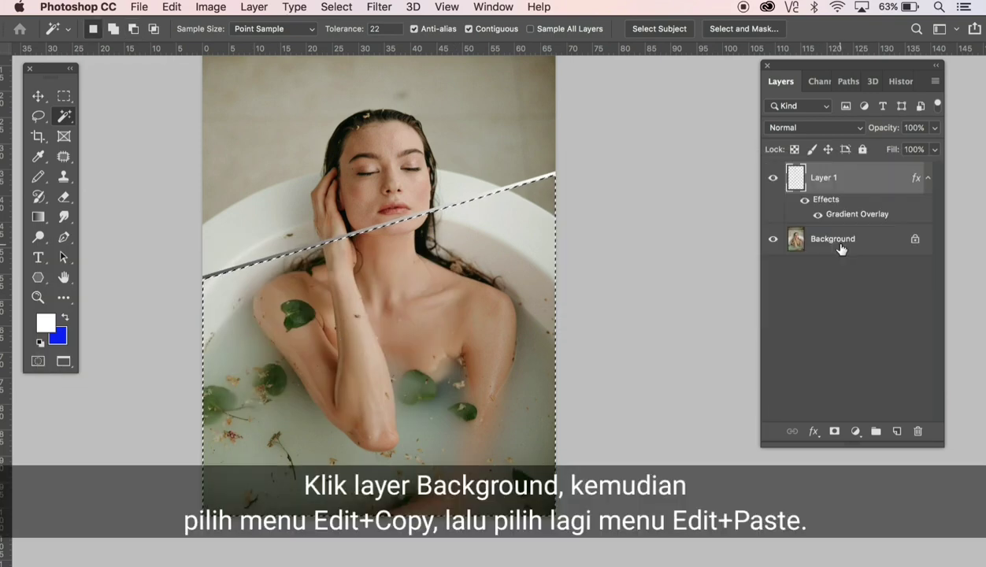
Copy the selected lower area from Background and paste it as Layer 2
click(836, 242)
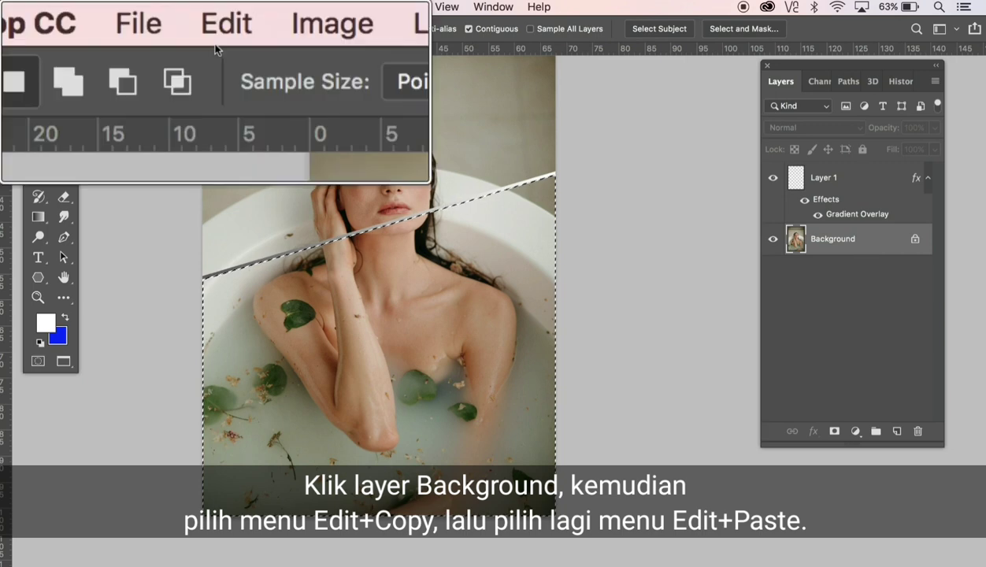
click(172, 7)
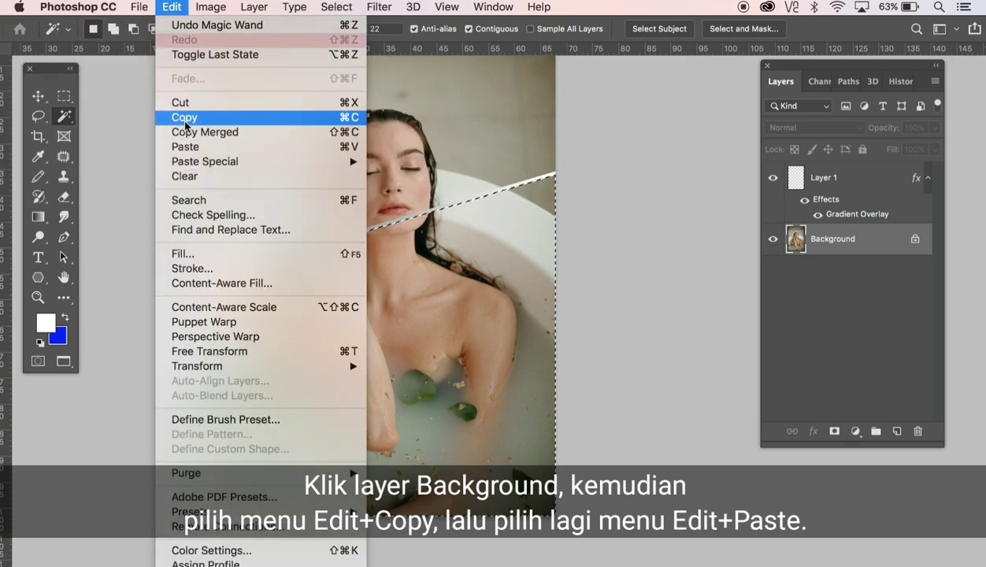
click(185, 122)
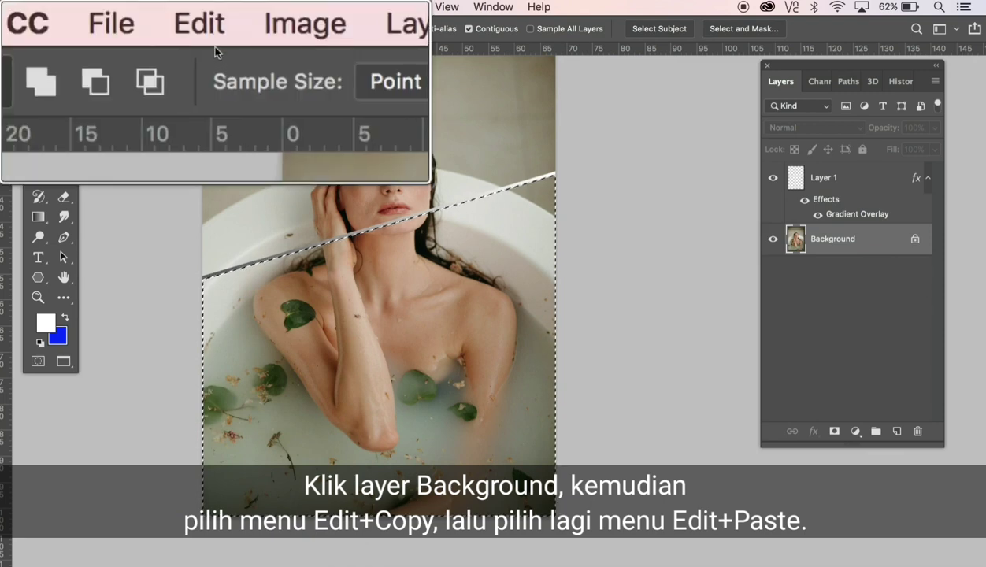
click(172, 7)
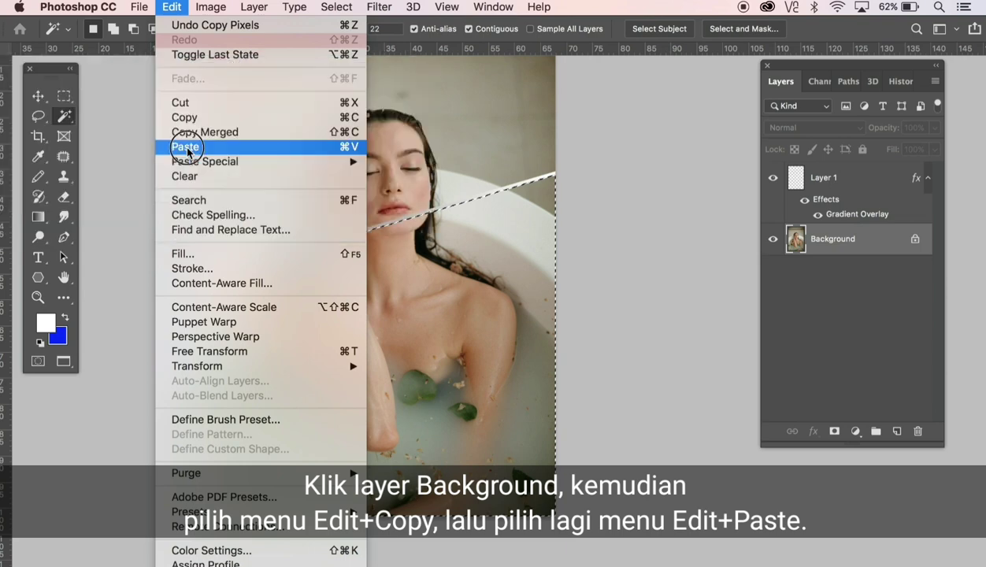
click(186, 147)
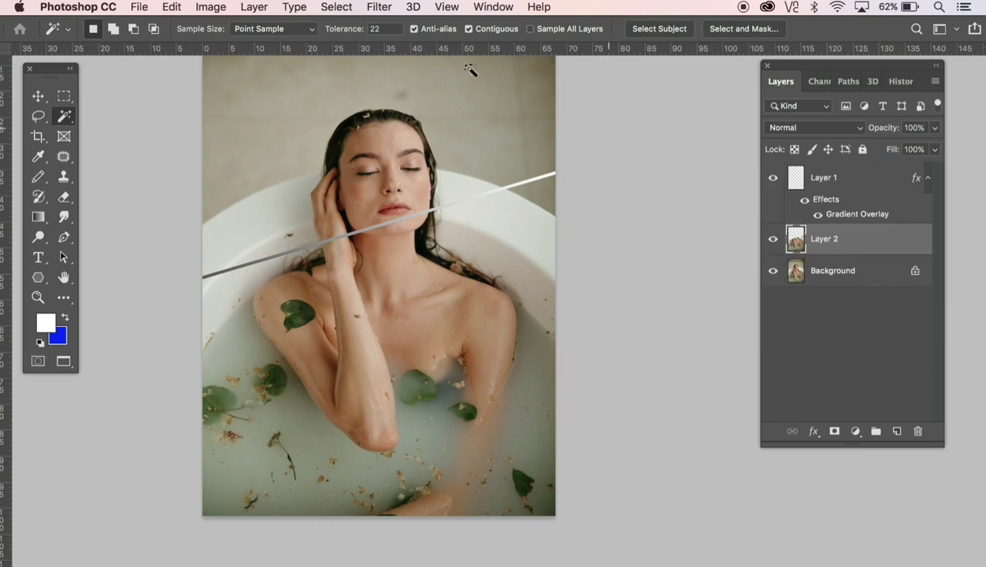
Apply the Filter Gallery Frosted Glass filter to Layer 2: Distortion 17, Smoothness 2, Scaling 107%
click(378, 7)
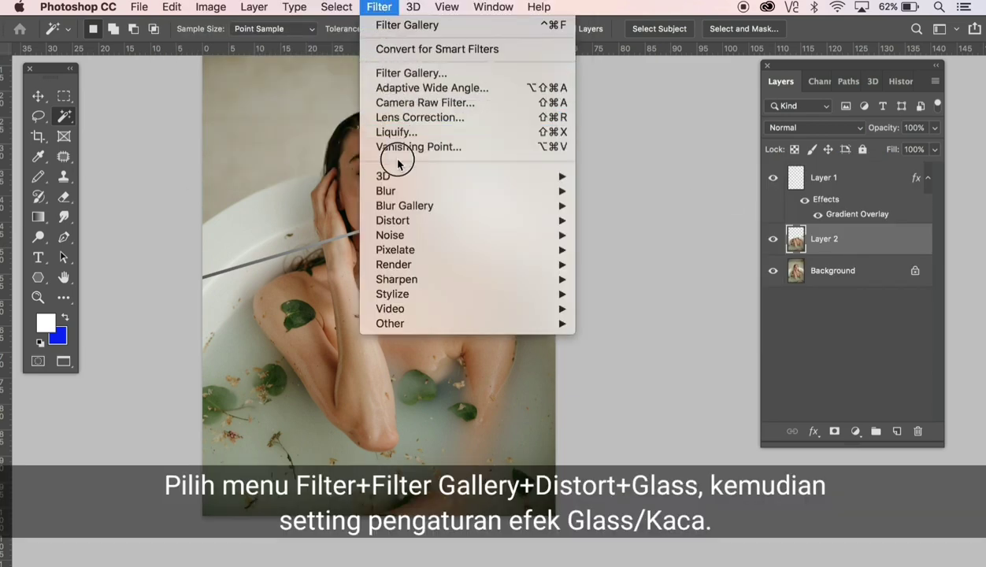
click(399, 75)
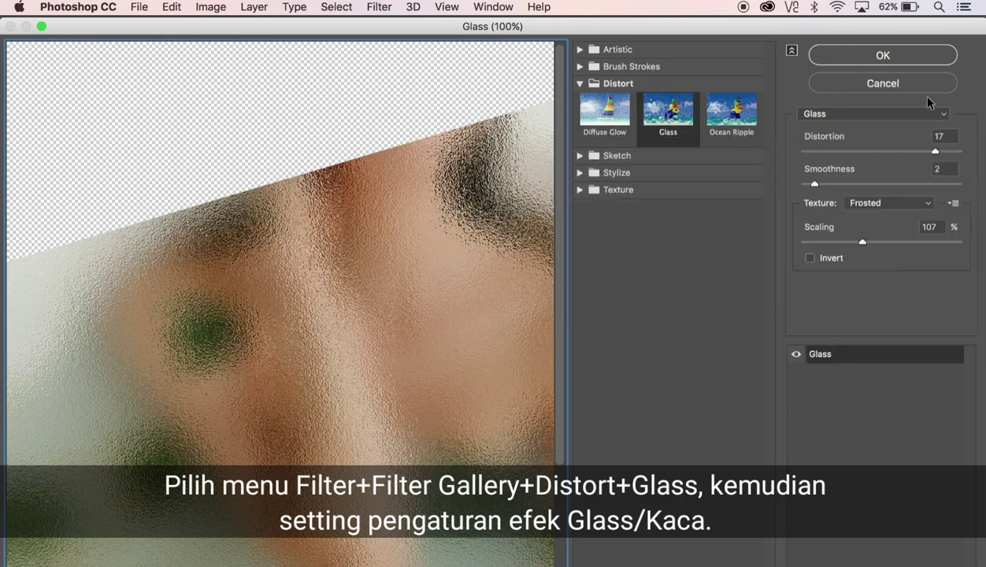
click(883, 56)
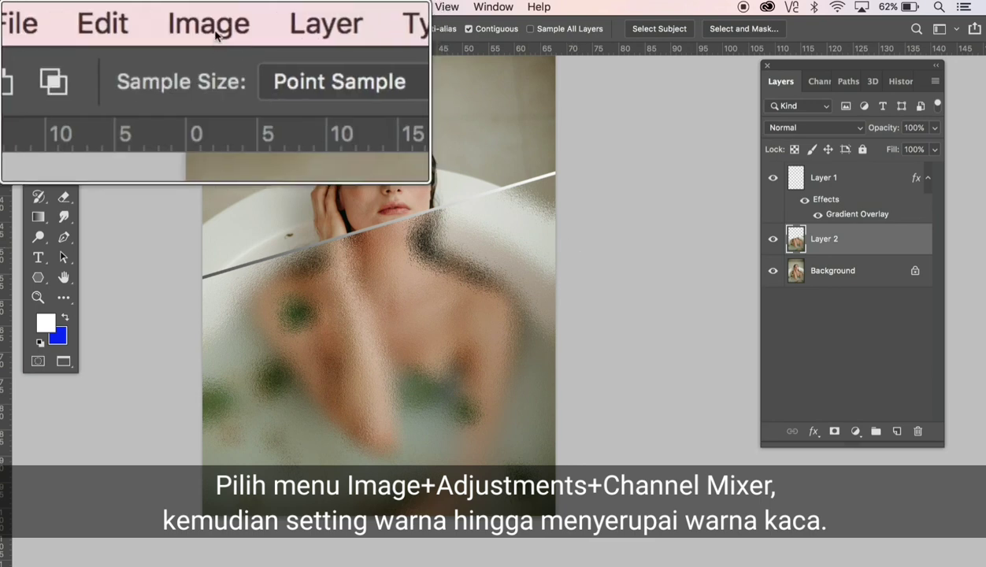
Apply a Channel Mixer with Red output's Blue contribution lowered to -9%
click(209, 6)
mouse_move(235, 49)
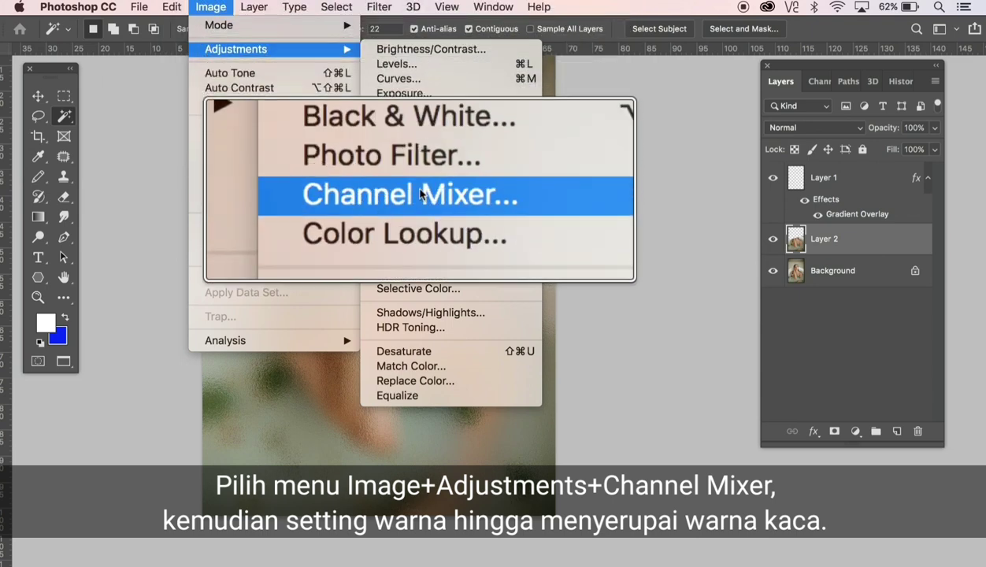
click(418, 189)
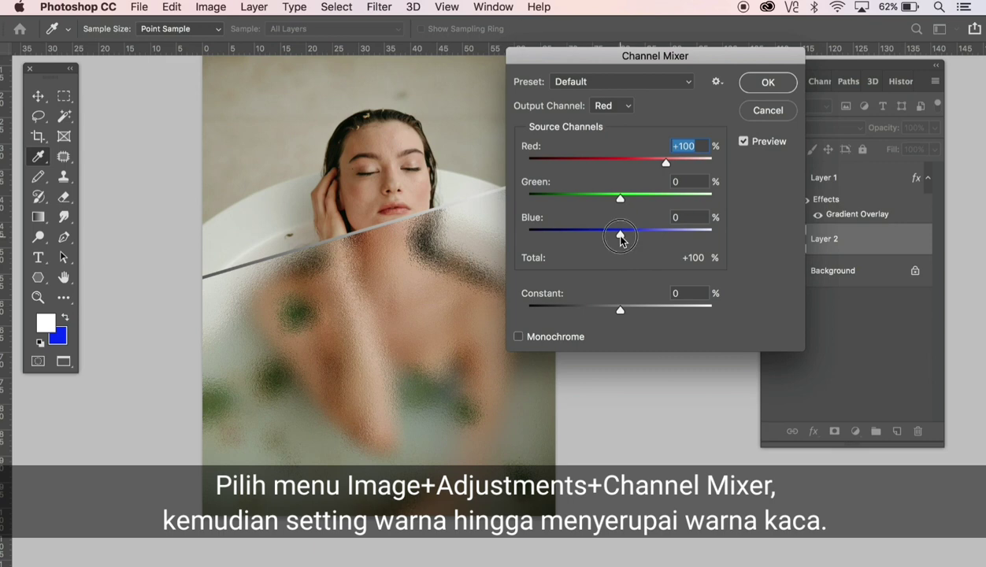
drag(621, 235, 615, 237)
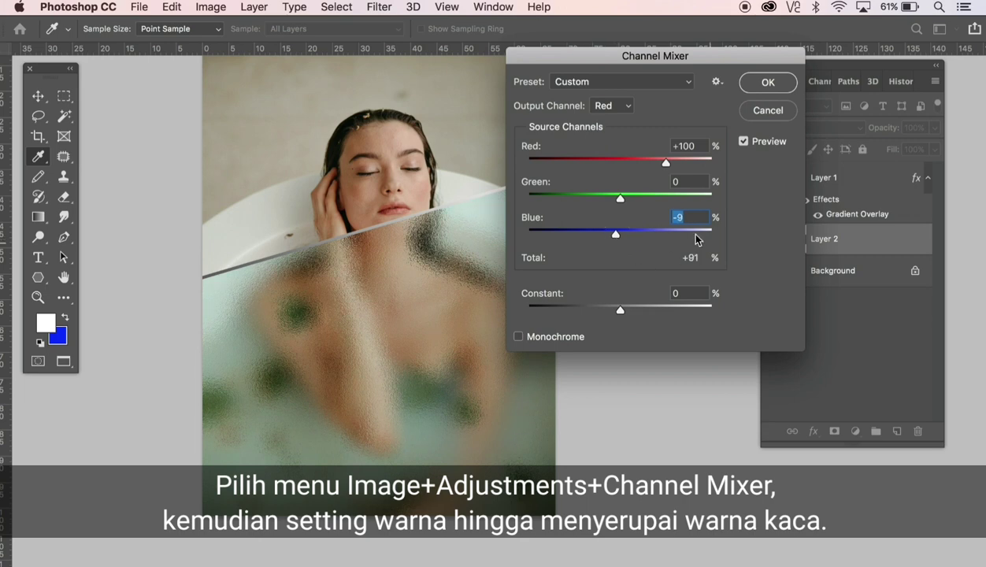
key(alt)
click(759, 84)
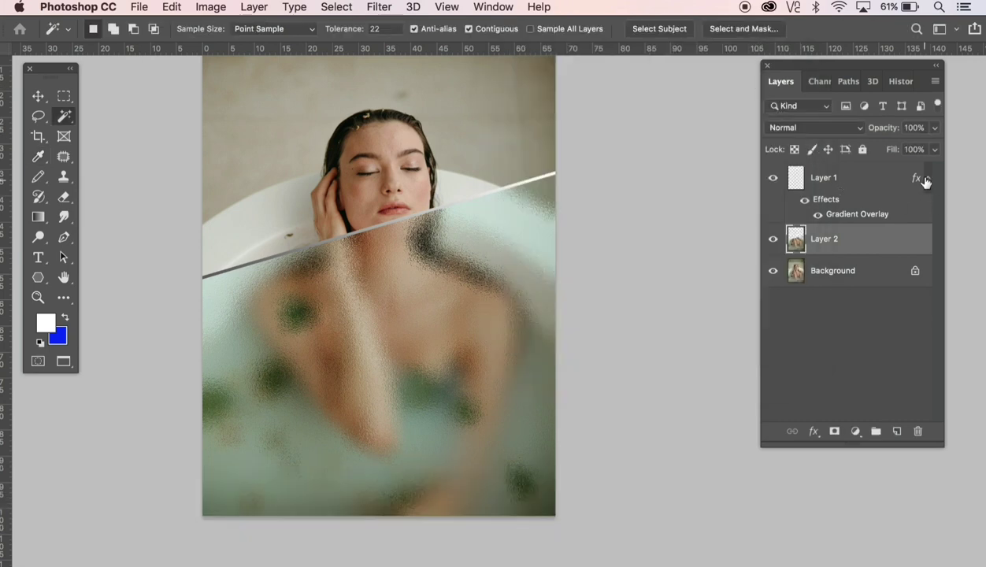
Collapse Layer 1's effects and group Layer 1 and Layer 2 into Group 1
click(929, 178)
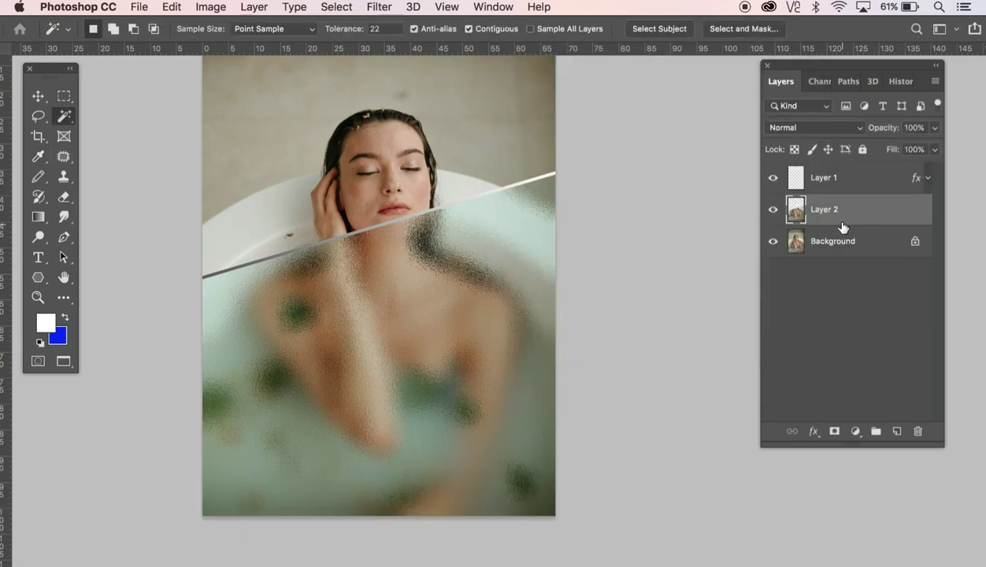
shift+click(835, 189)
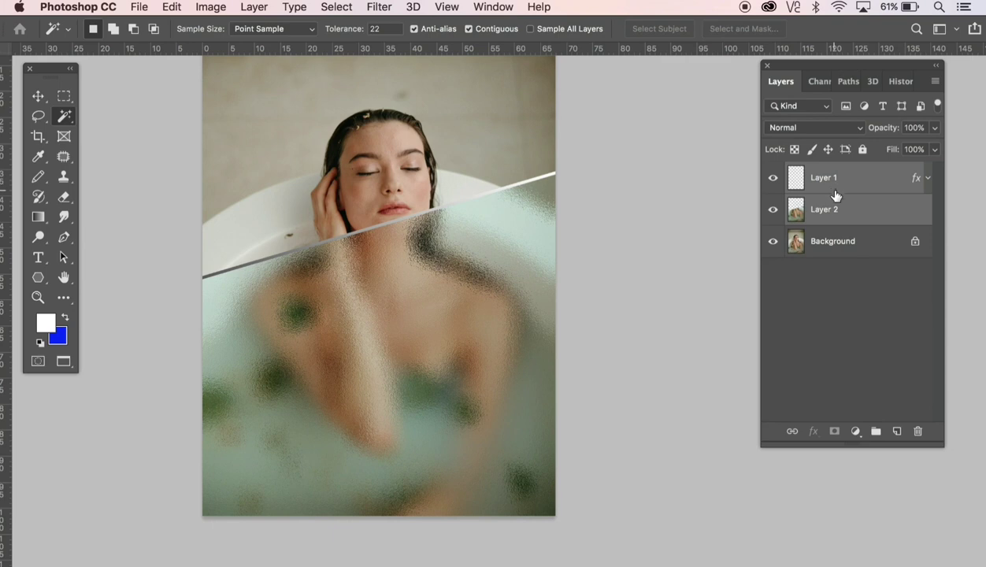
key(ctrl+g)
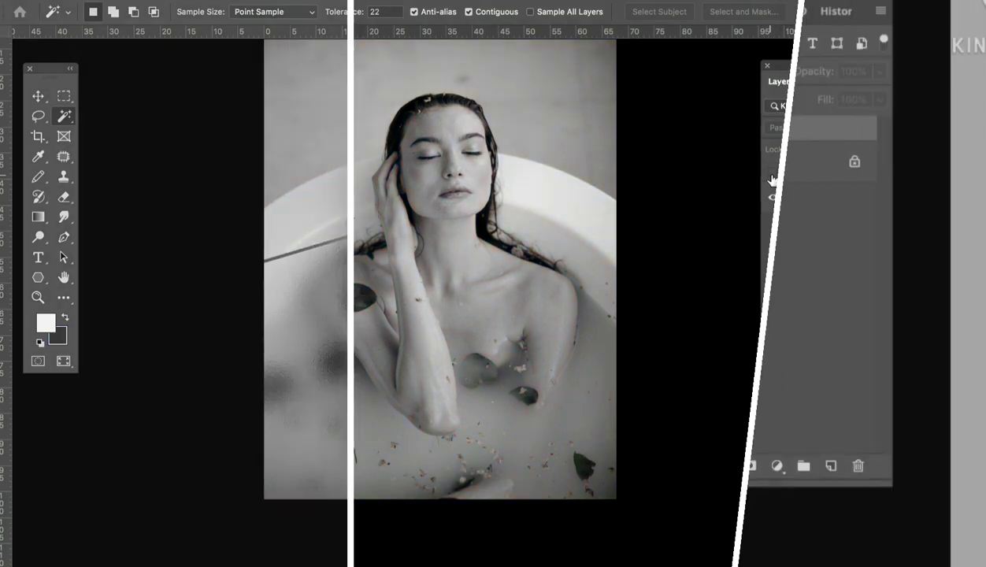
Turn Group 1's visibility eye back on to reveal the diagonal line and frosted section
click(773, 174)
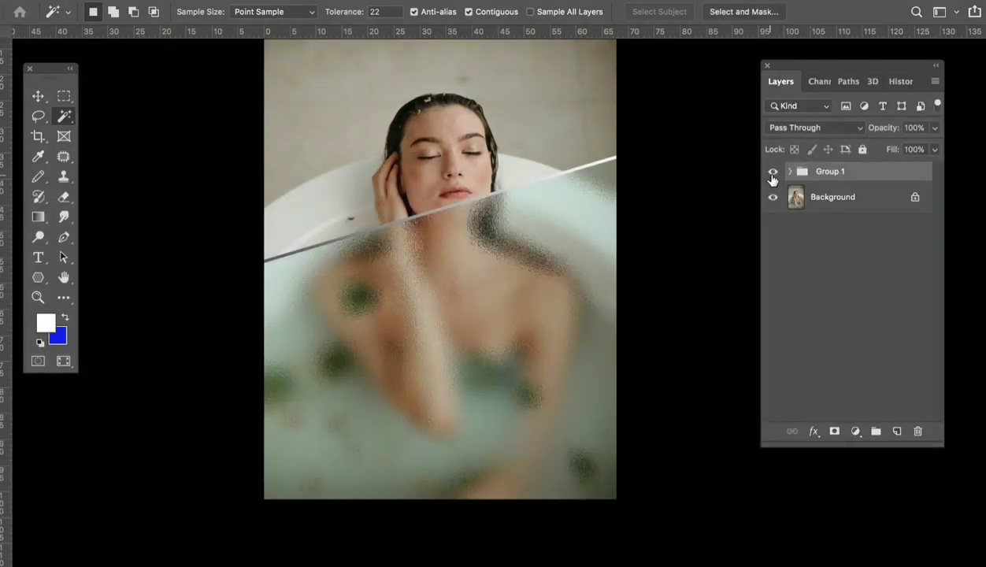